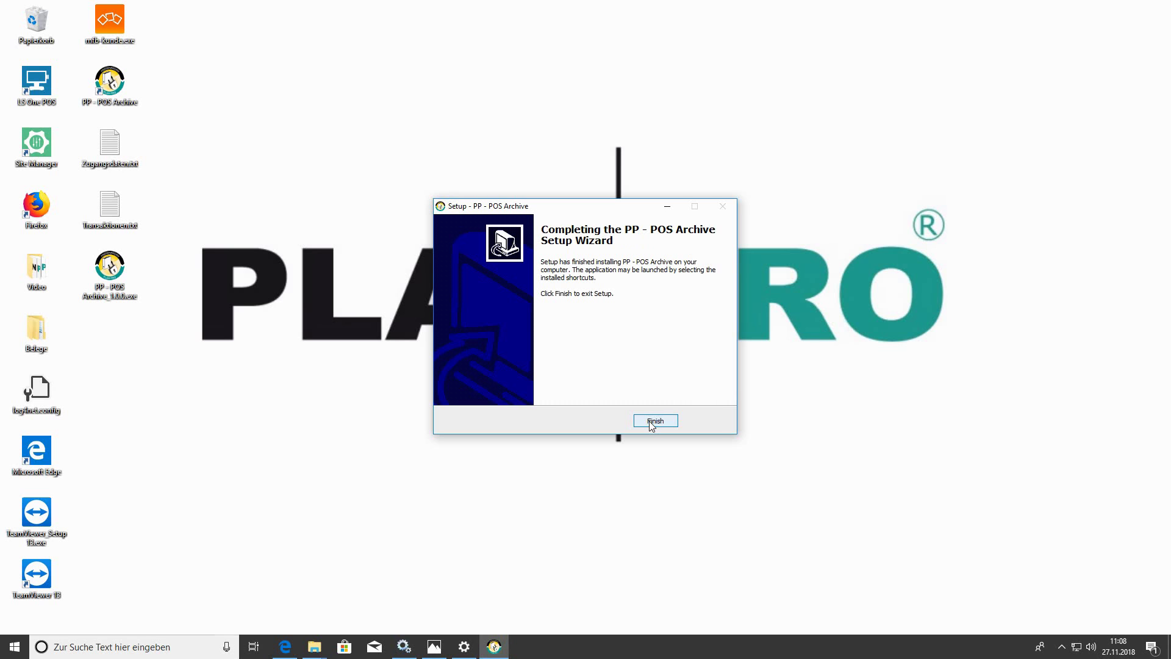
Finish the PP - POS Archive setup wizard and launch the installed program from the desktop
click(651, 426)
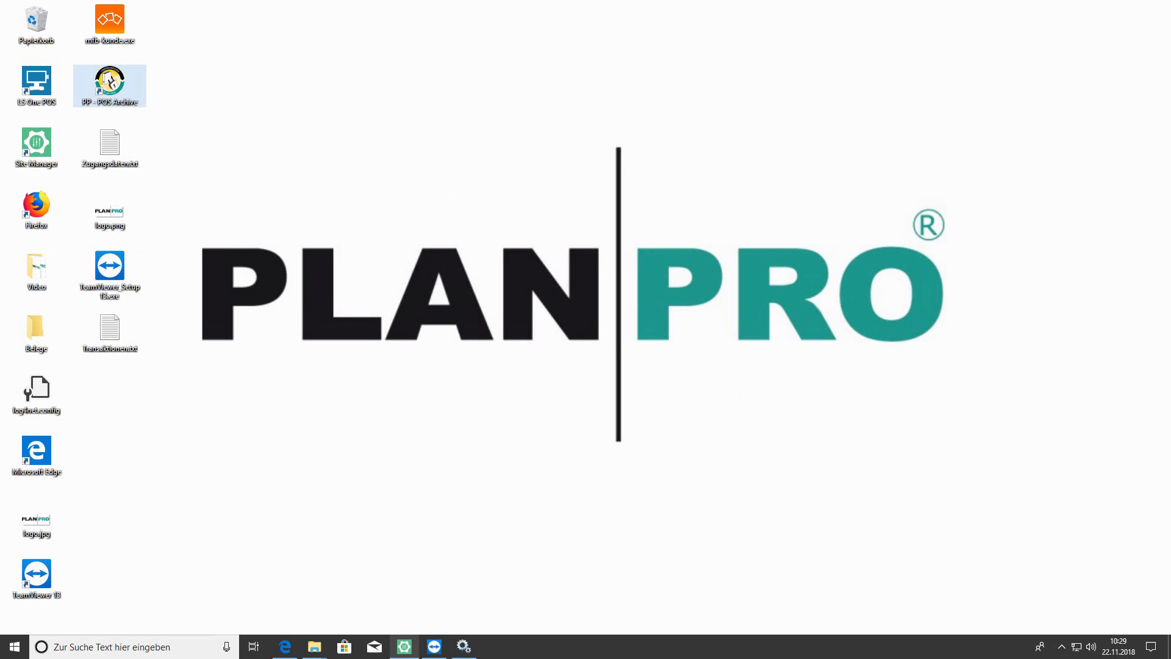
double_click(107, 90)
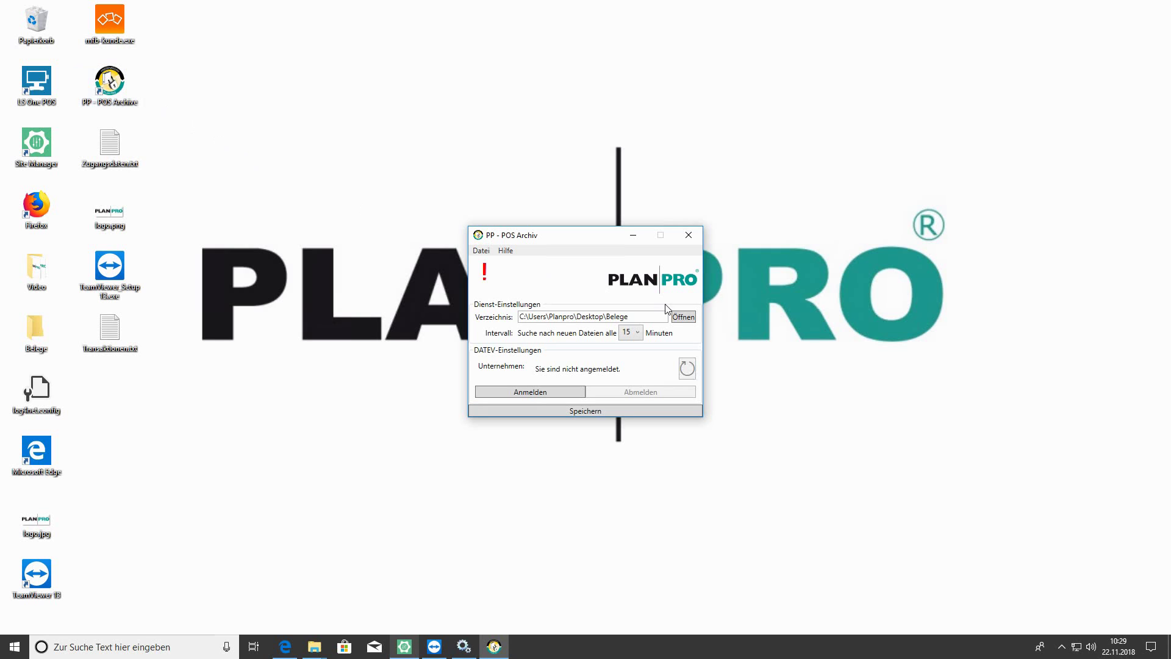
Choose the desktop's Belege folder as the service directory and set the search interval for new files to 15 minutes
click(677, 317)
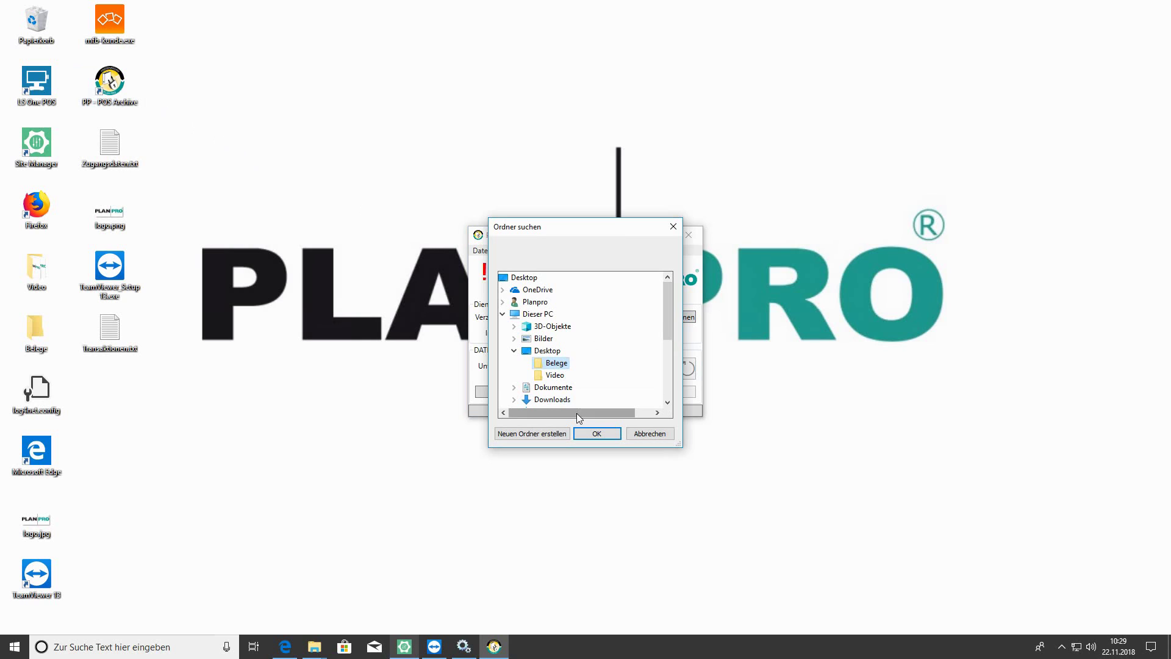
click(590, 433)
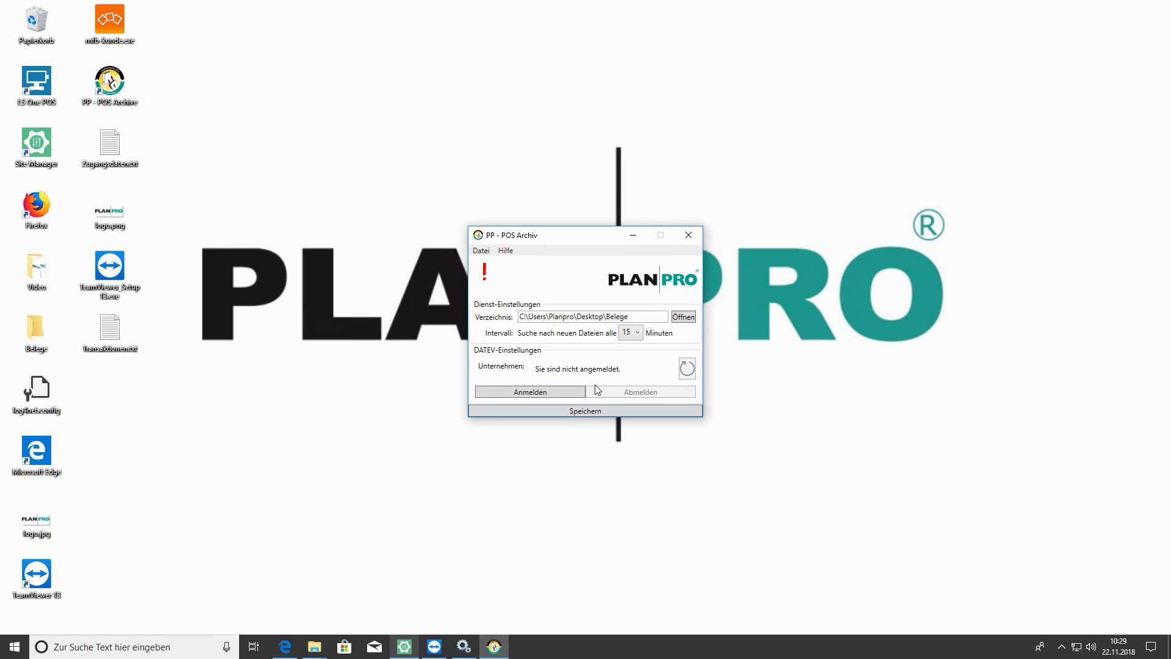
click(637, 334)
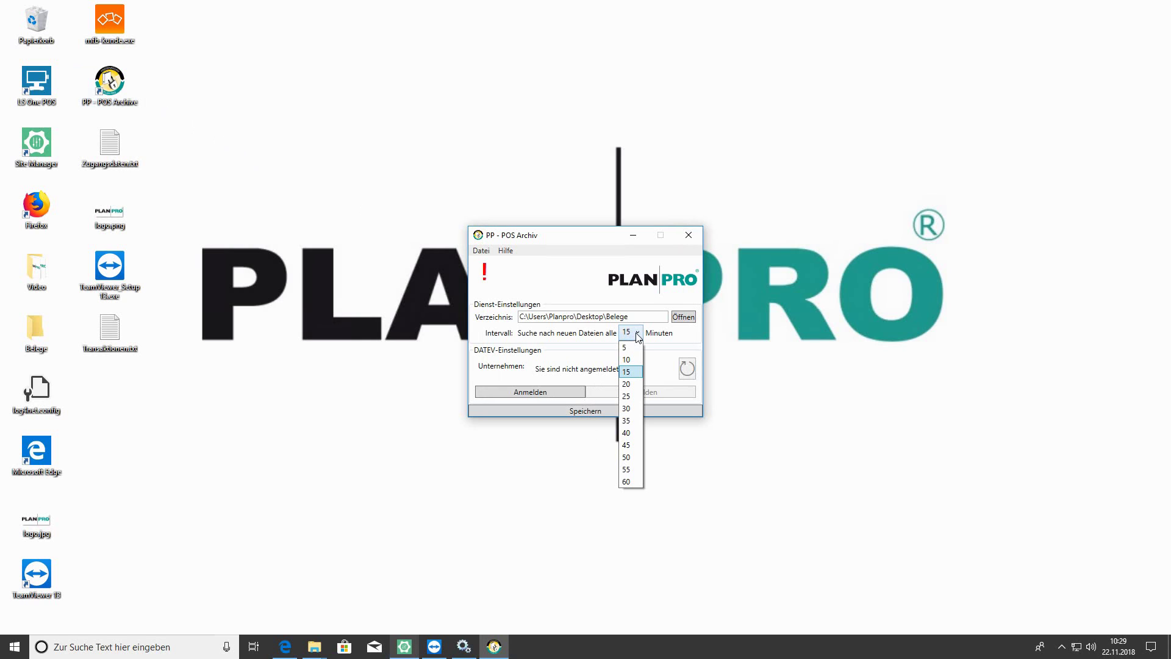
click(629, 372)
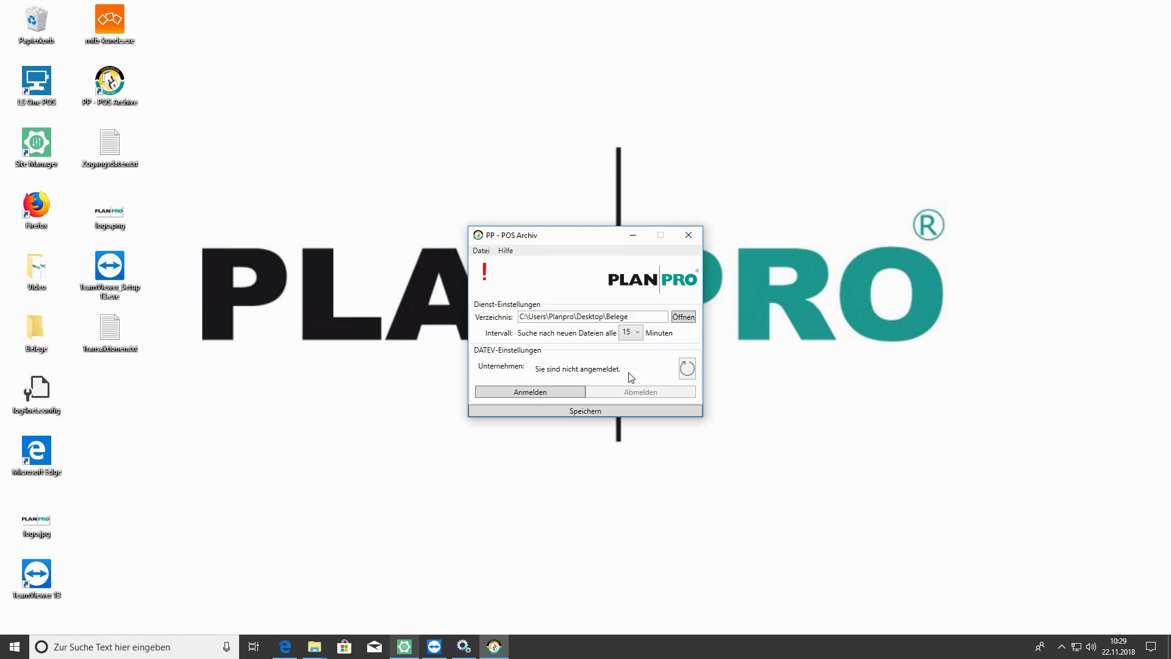
Log in to DATEV Kassenarchiv online with the account e-mail and password, and grant PP POS Archive the requested permissions
click(554, 393)
drag(563, 241, 507, 115)
text(in)
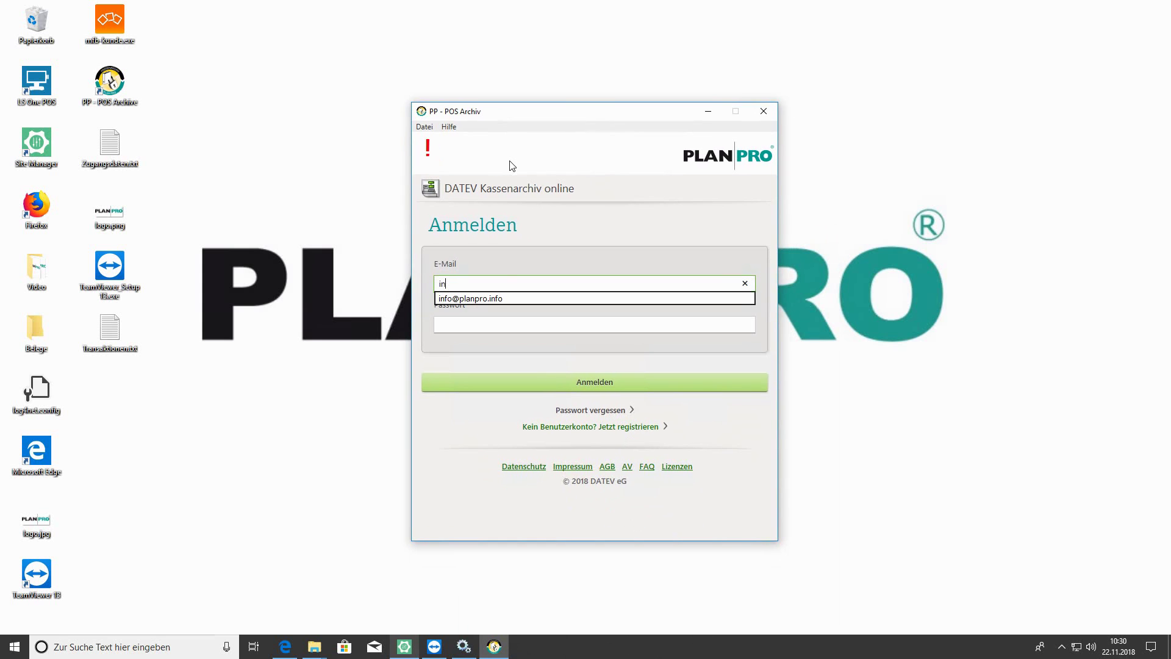
click(483, 299)
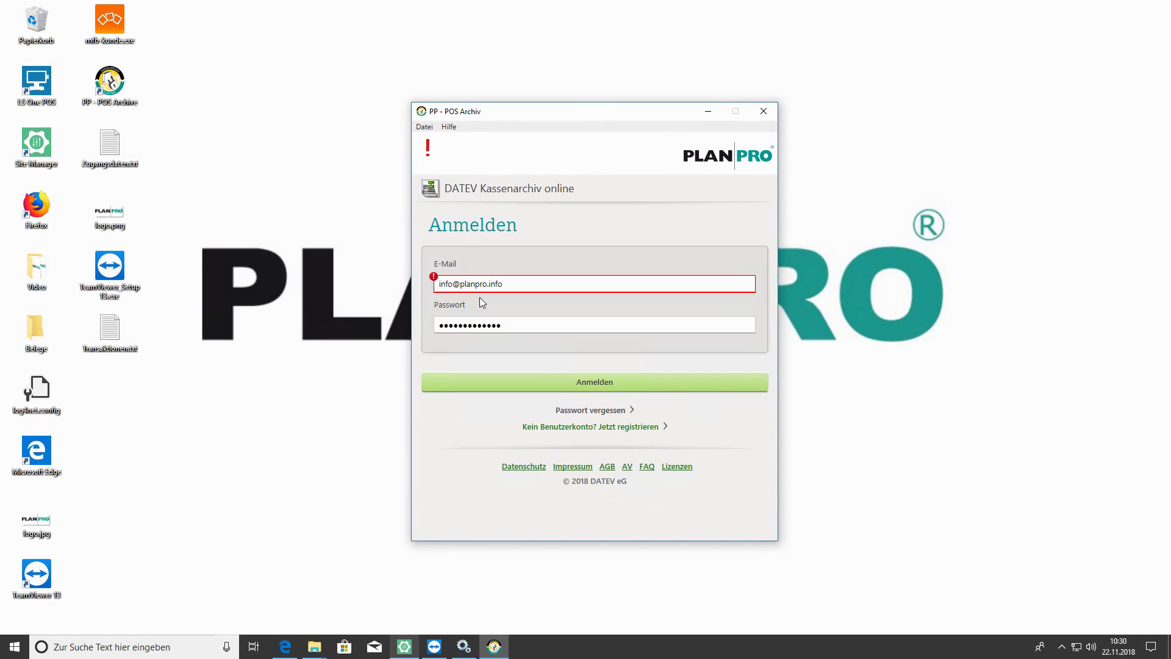
click(472, 434)
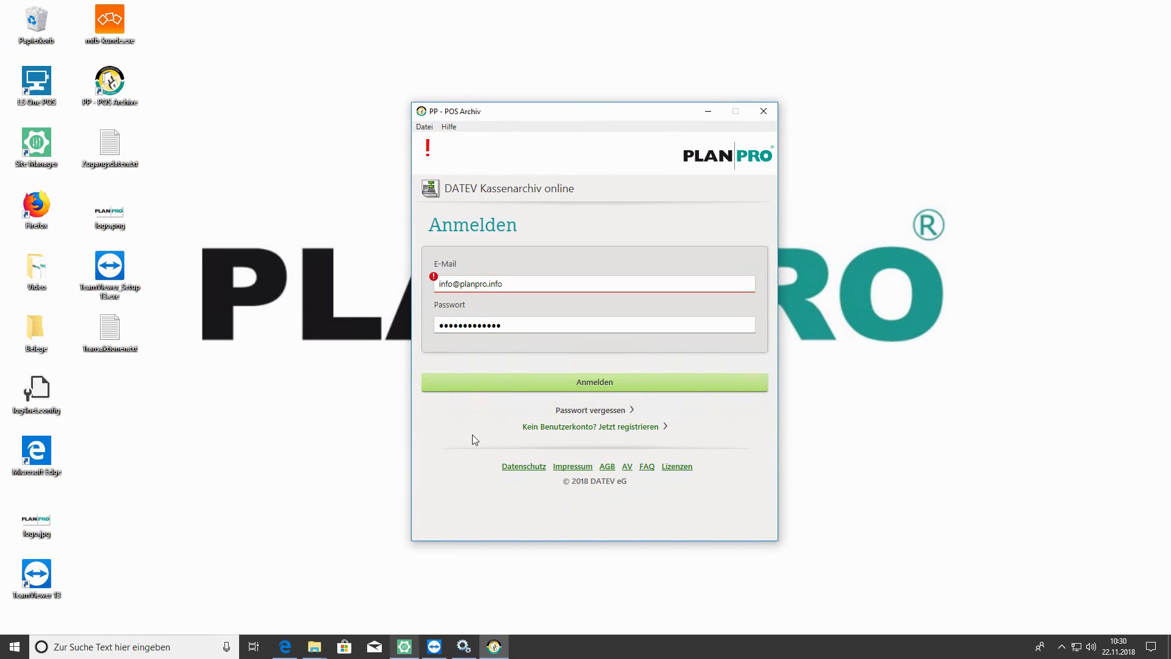
click(516, 390)
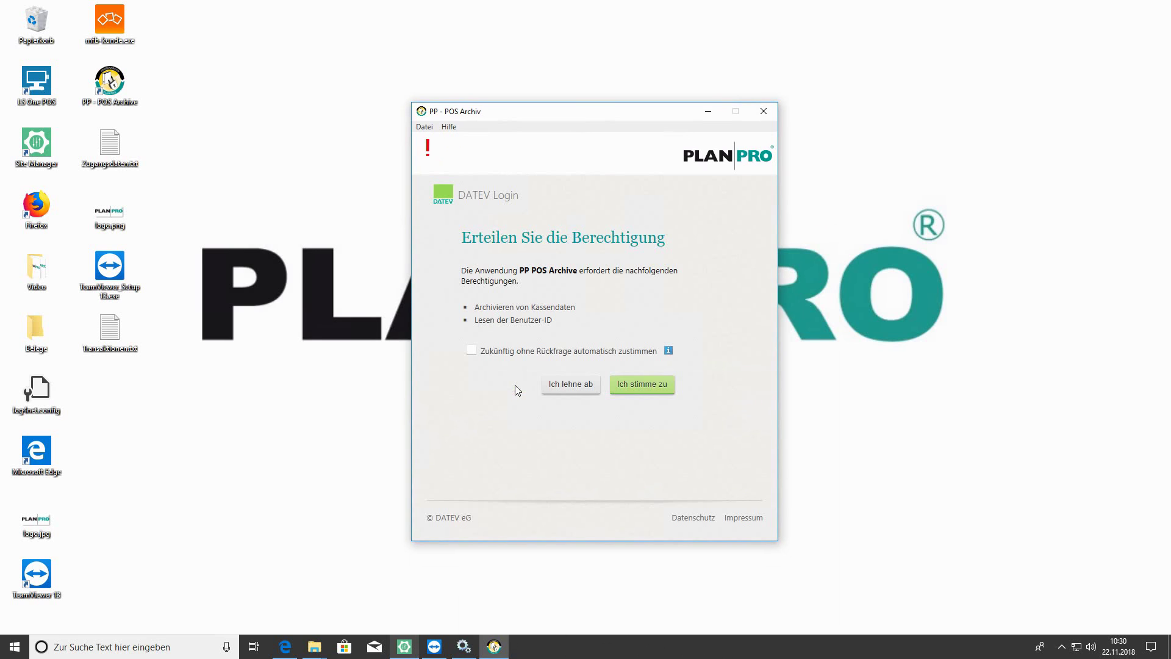
click(632, 386)
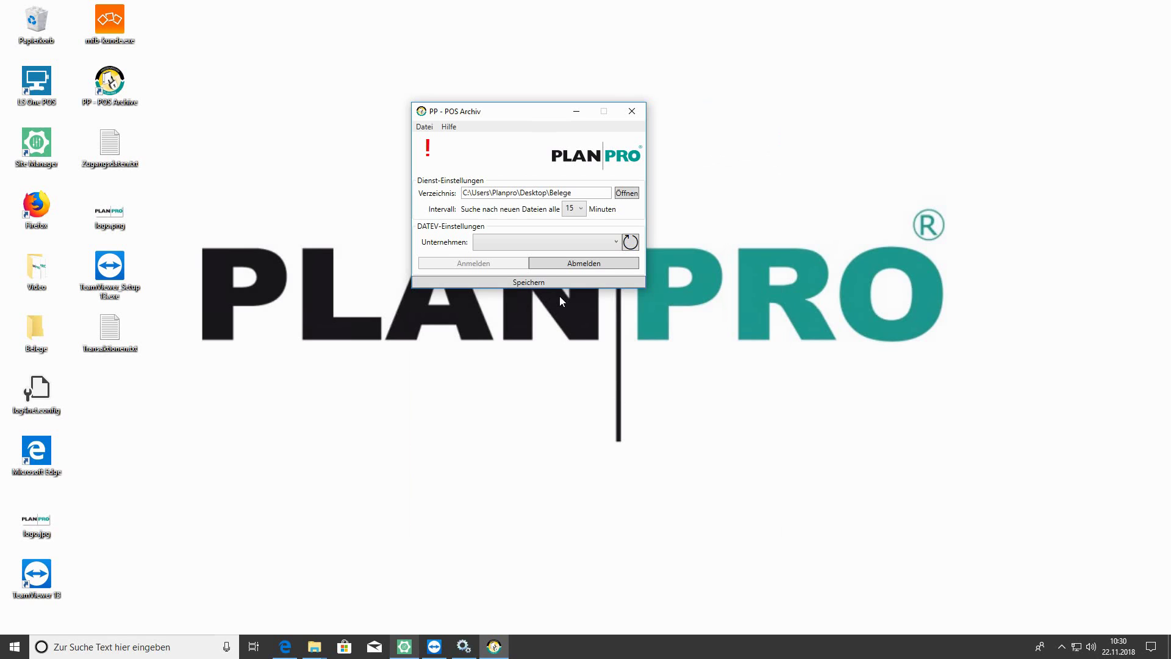
Select PLAN PRO SAAS Datacenter GmbH as the DATEV company, save the settings and close the configuration window
click(616, 243)
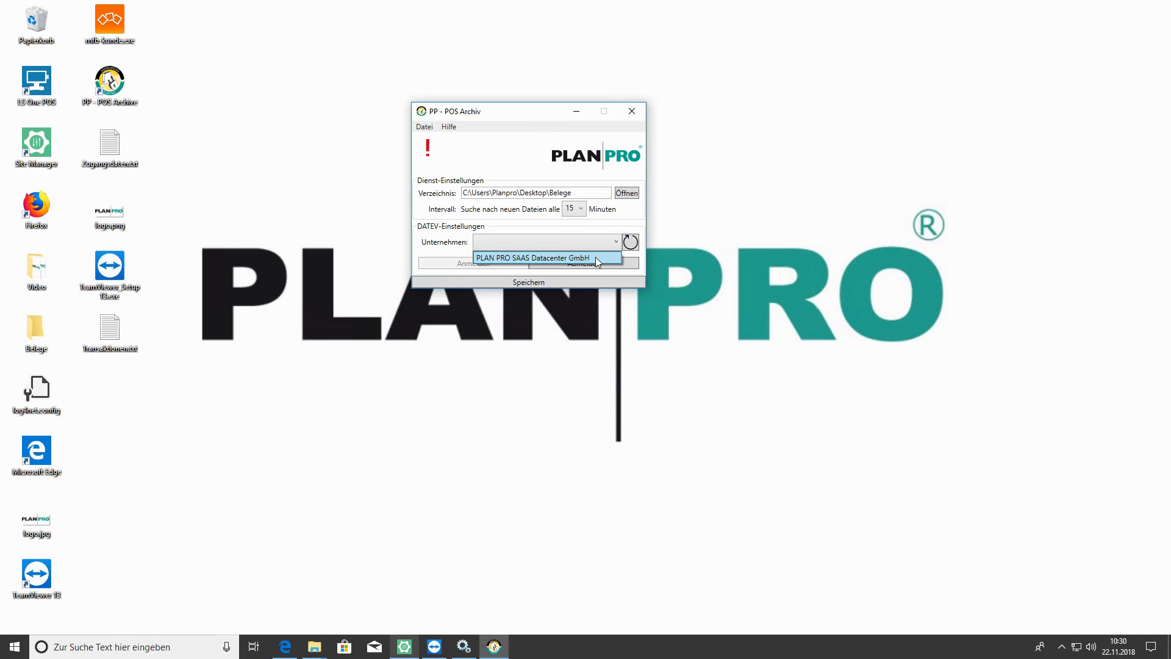
click(595, 258)
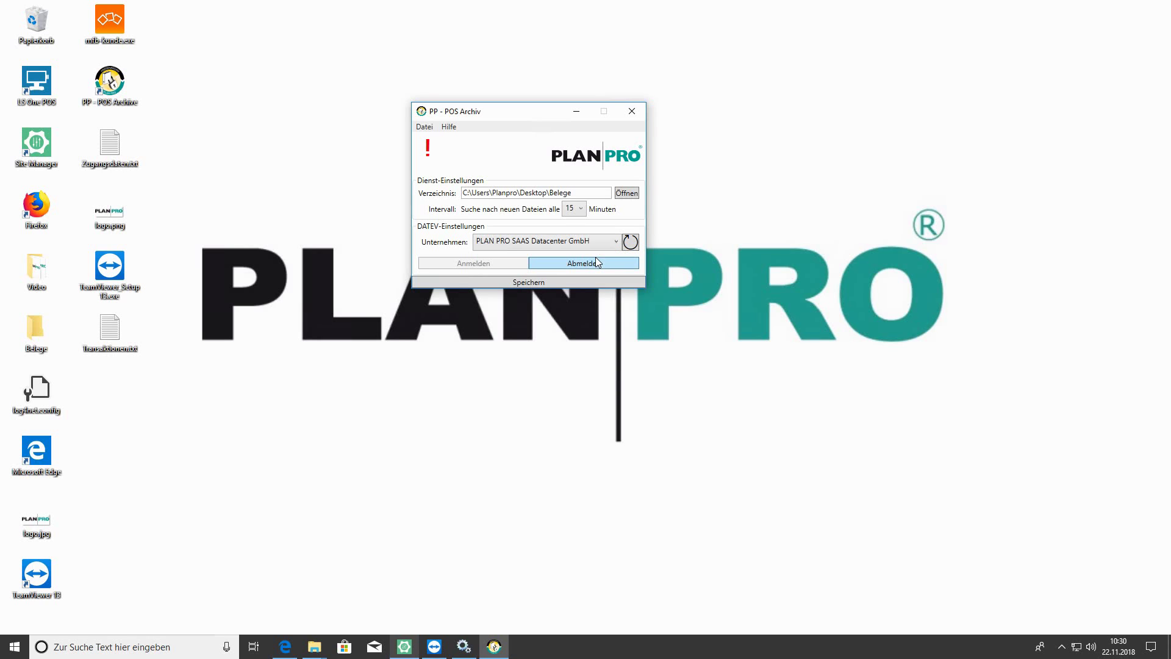
click(523, 284)
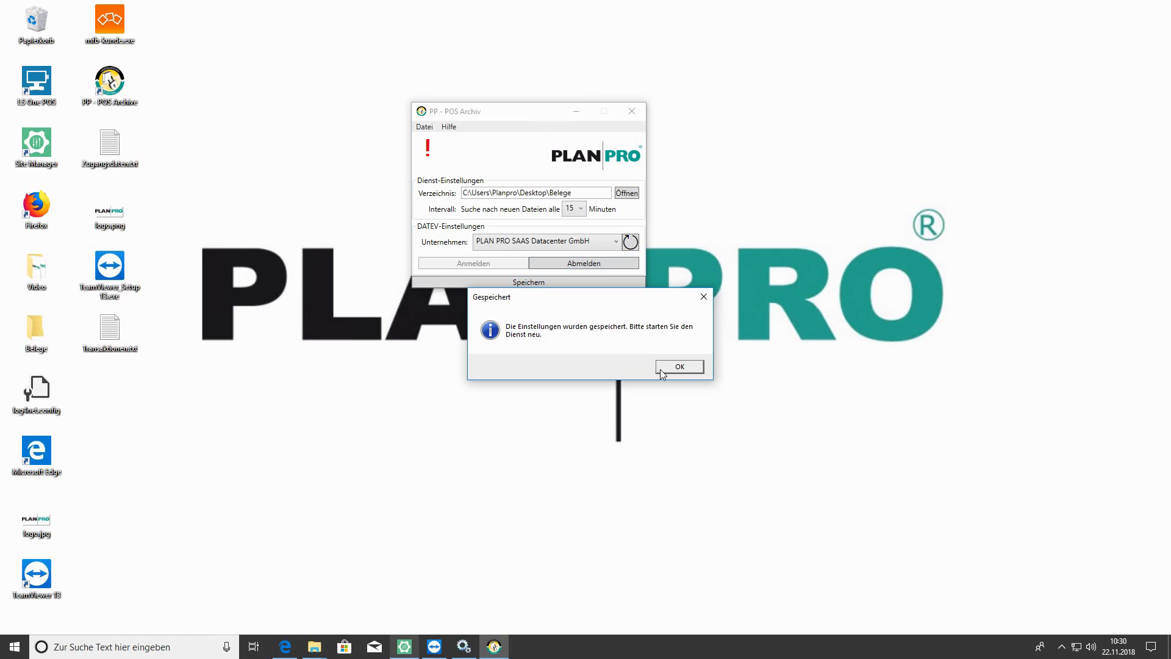
click(674, 368)
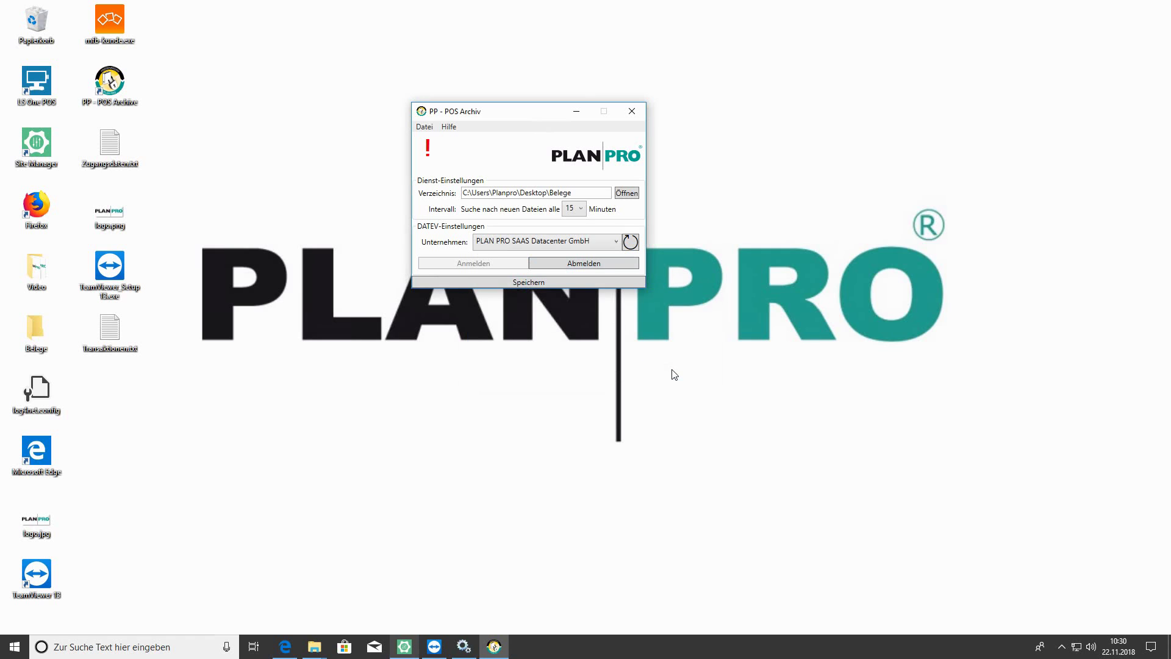
click(624, 110)
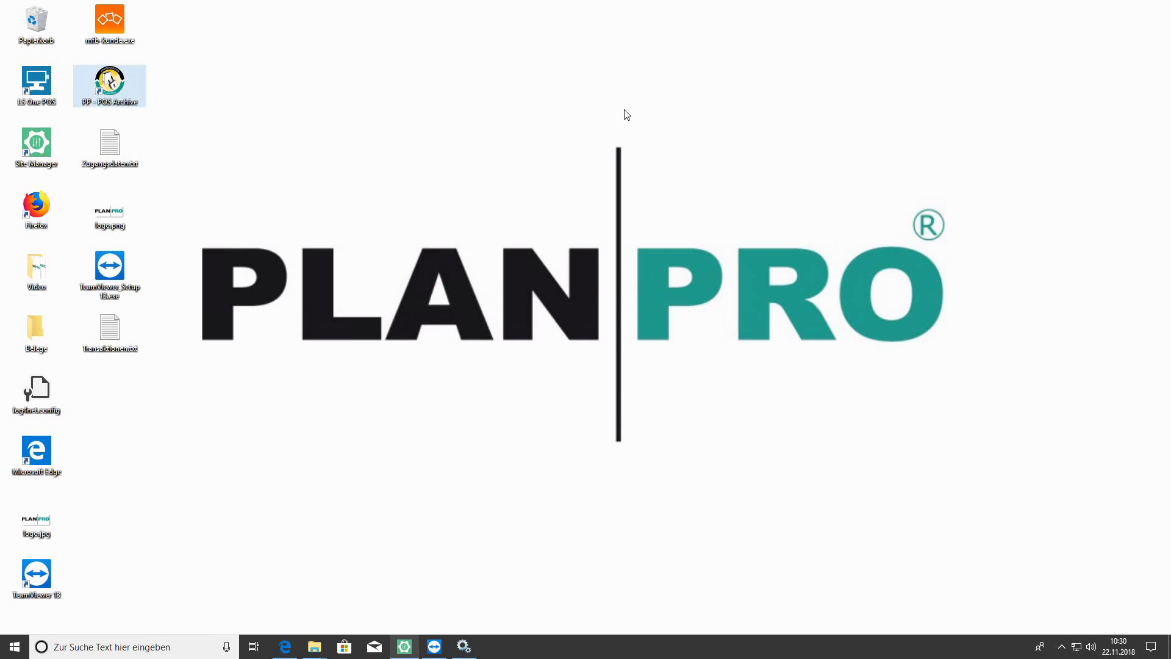
Switch to Windows Services (Dienste), restart the PP POSArchive service and minimize the window
click(469, 647)
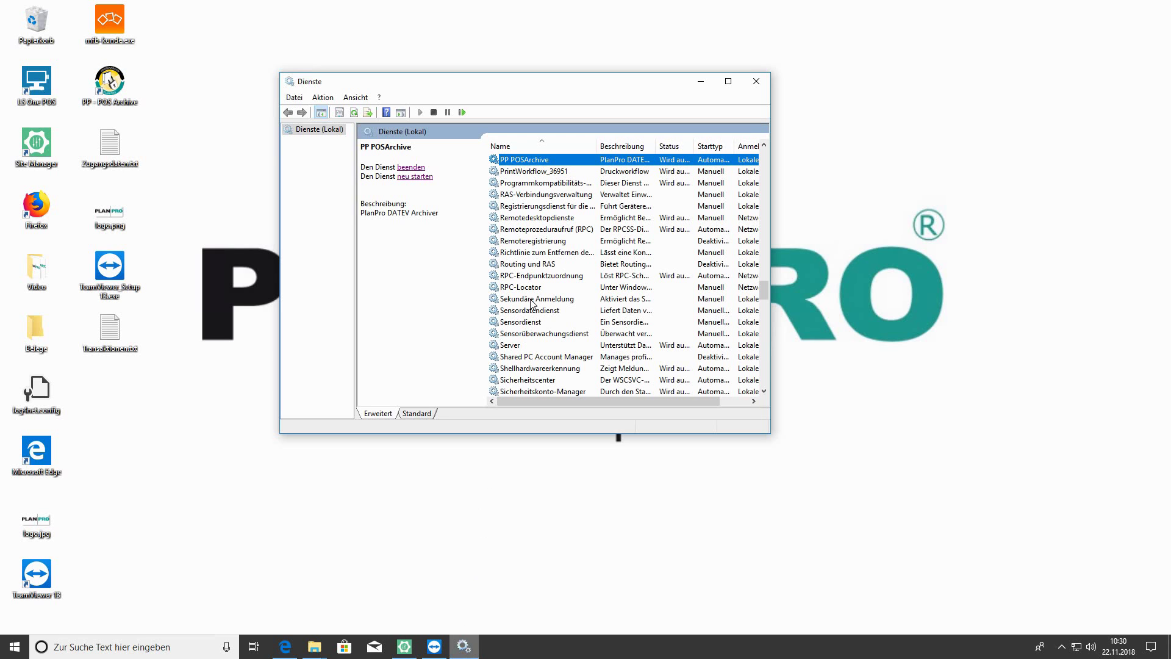
right_click(535, 161)
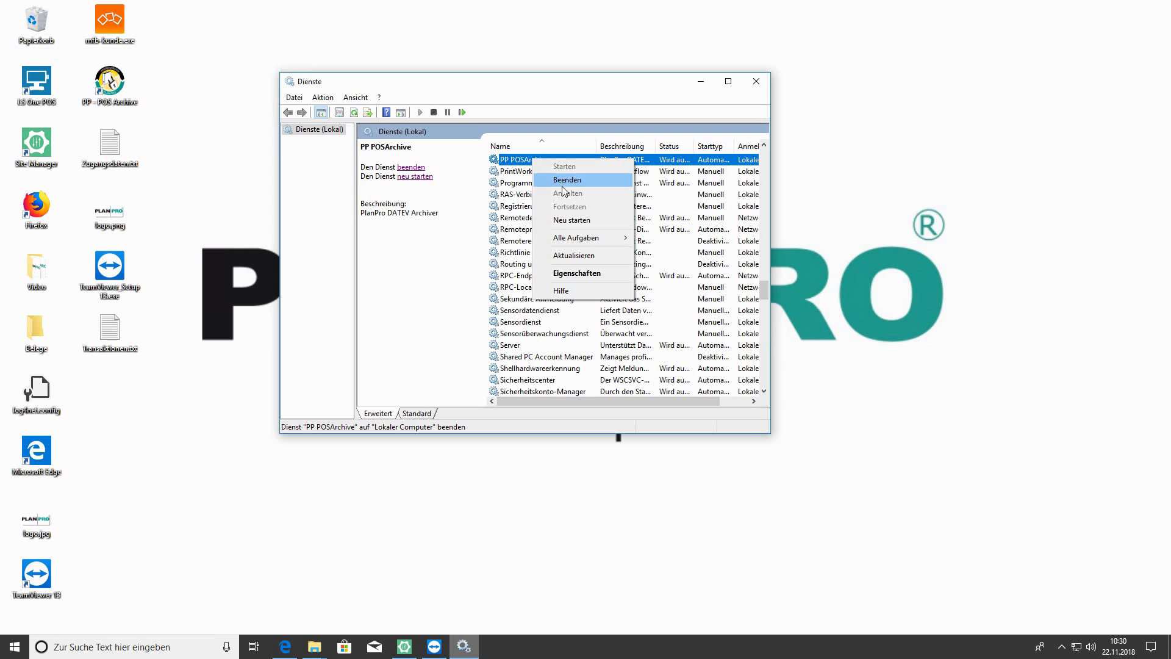
click(571, 220)
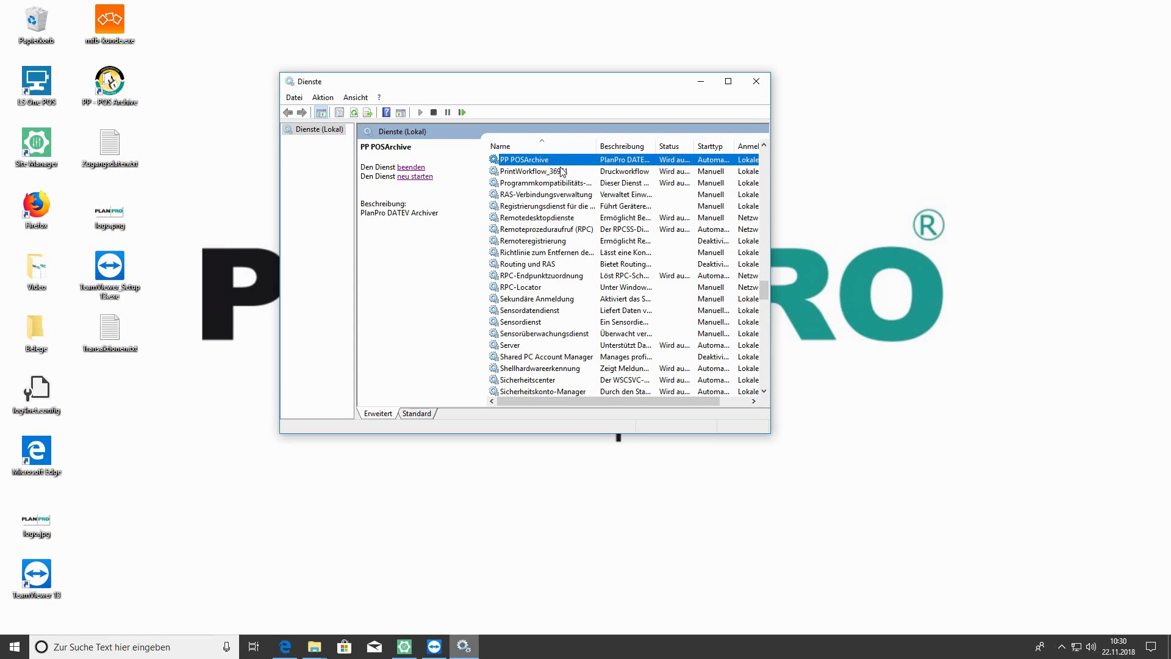
click(700, 82)
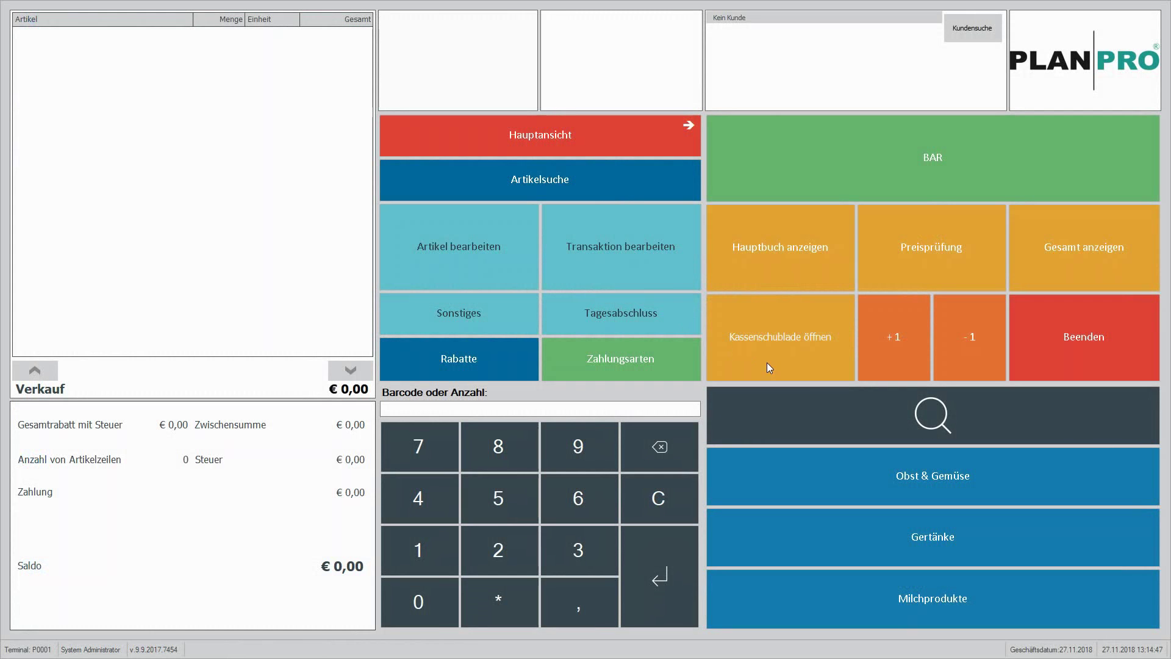
In the LS One POS till, find the article Klemmbrett, add it to the sale and pay € 3,95 in cash
click(924, 421)
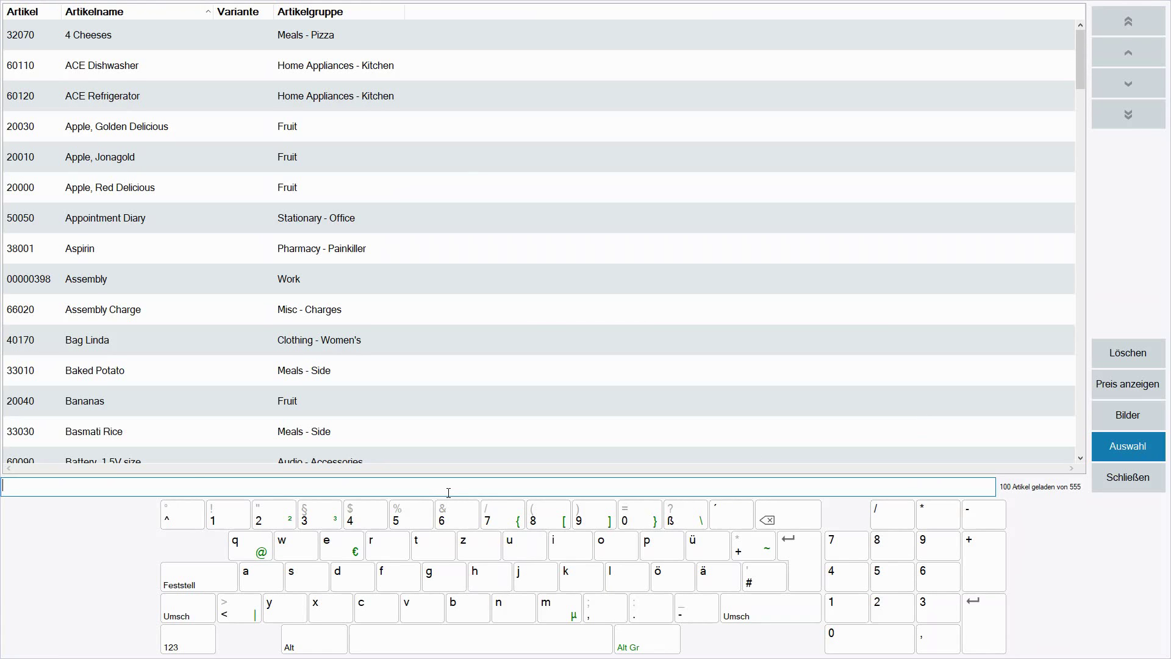
text(Klemmbrett)
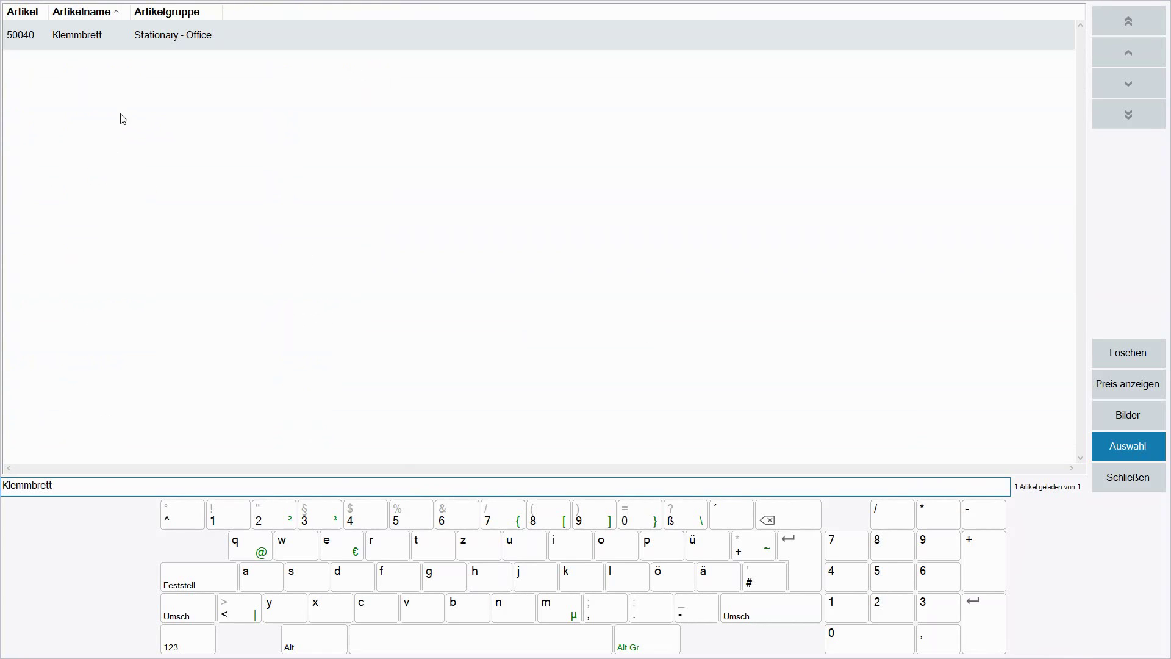
double_click(131, 37)
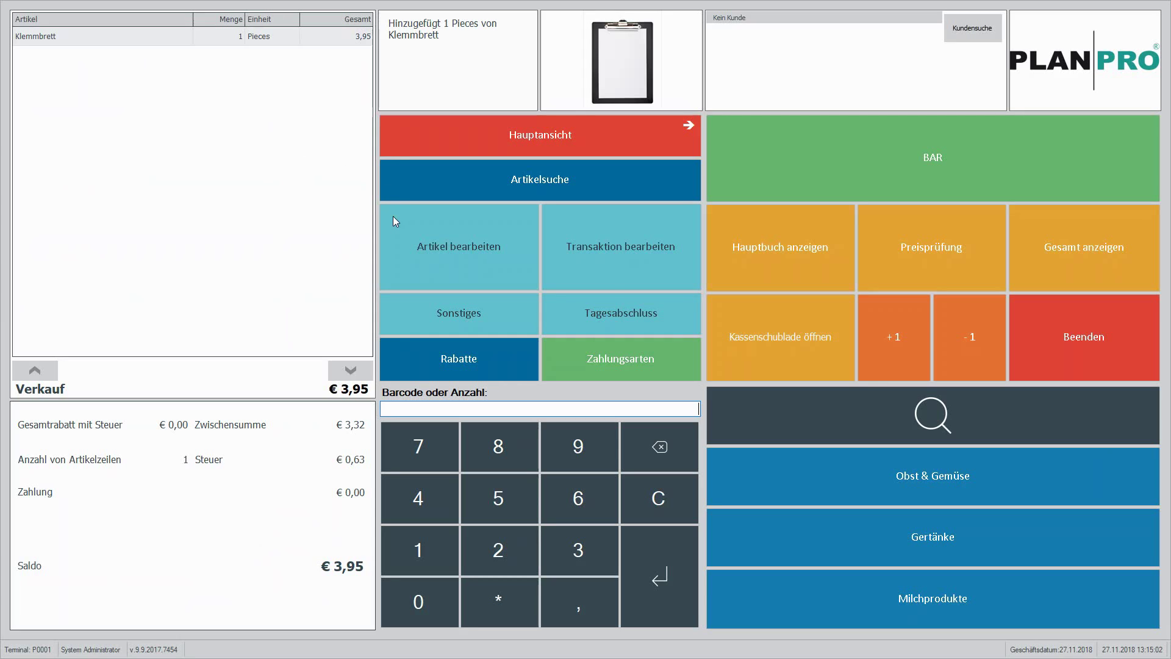
click(921, 159)
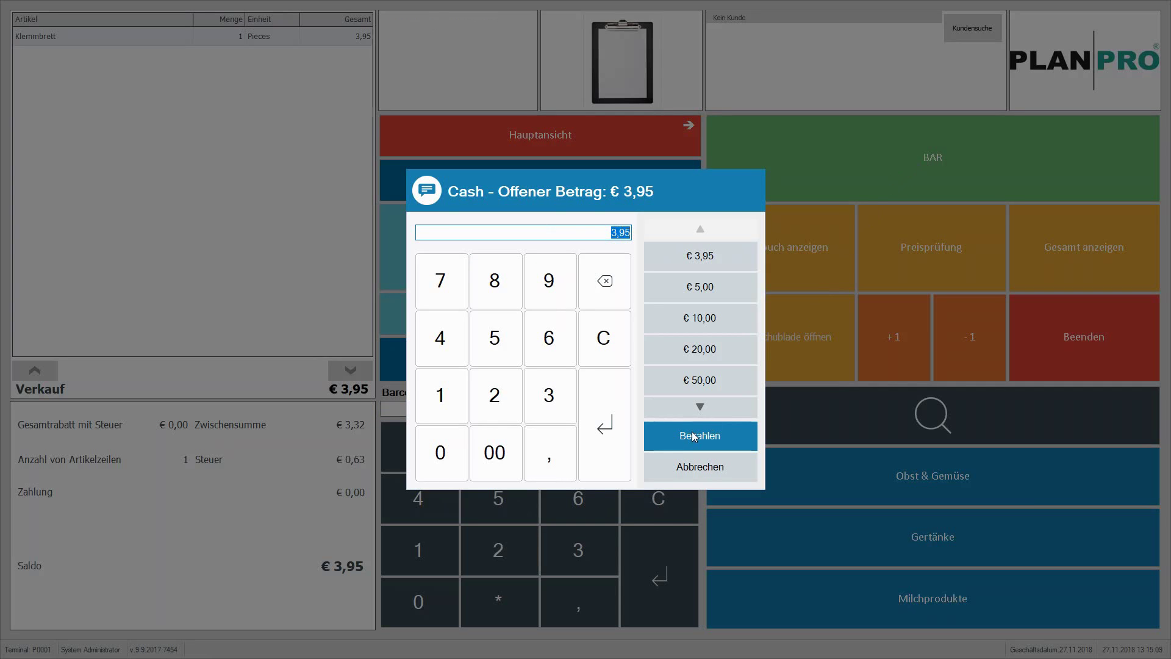
click(694, 435)
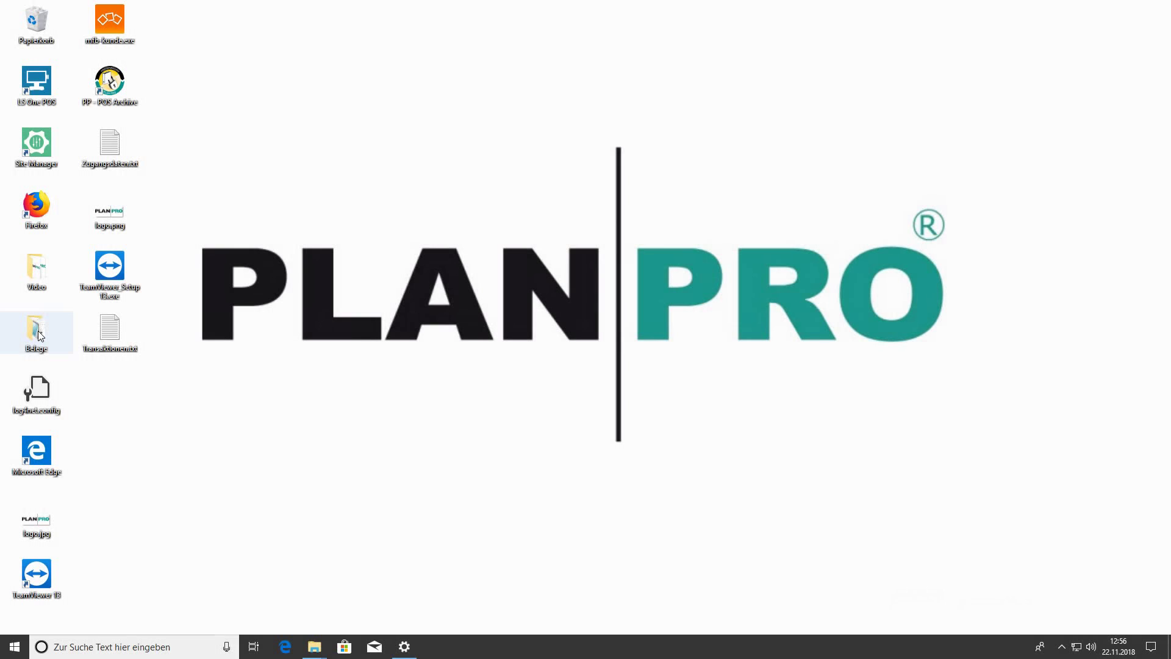
Open the Belege folder on the desktop, examine the receipt image and metadata files of the sale, and close it
double_click(36, 330)
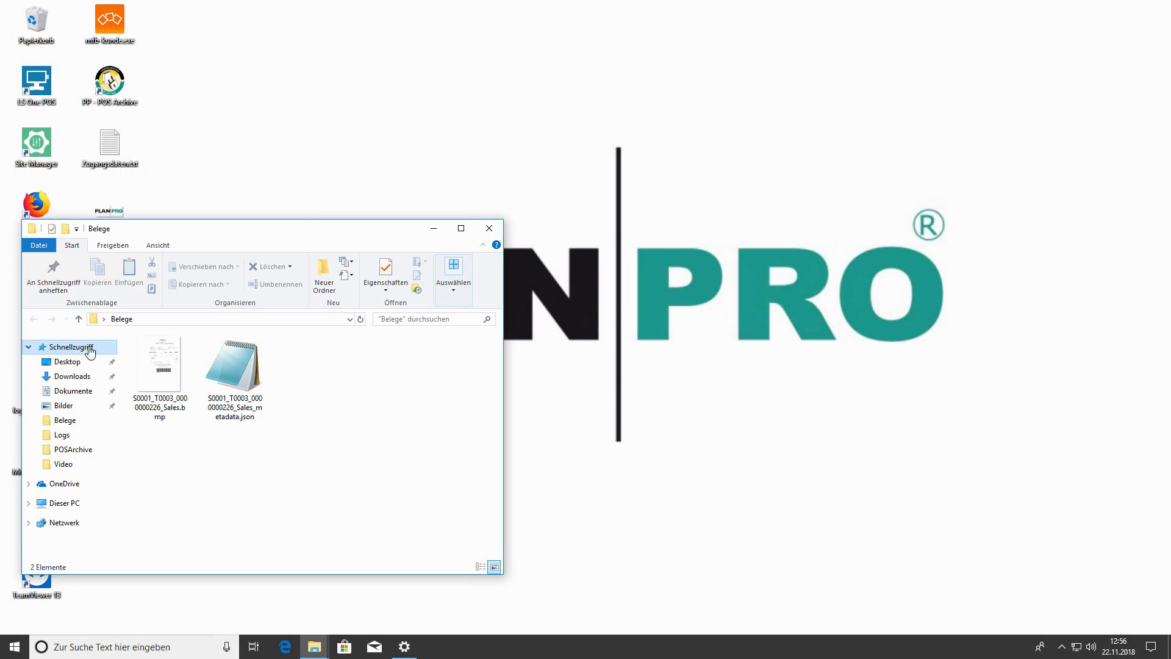
drag(243, 232, 497, 131)
drag(538, 327, 420, 265)
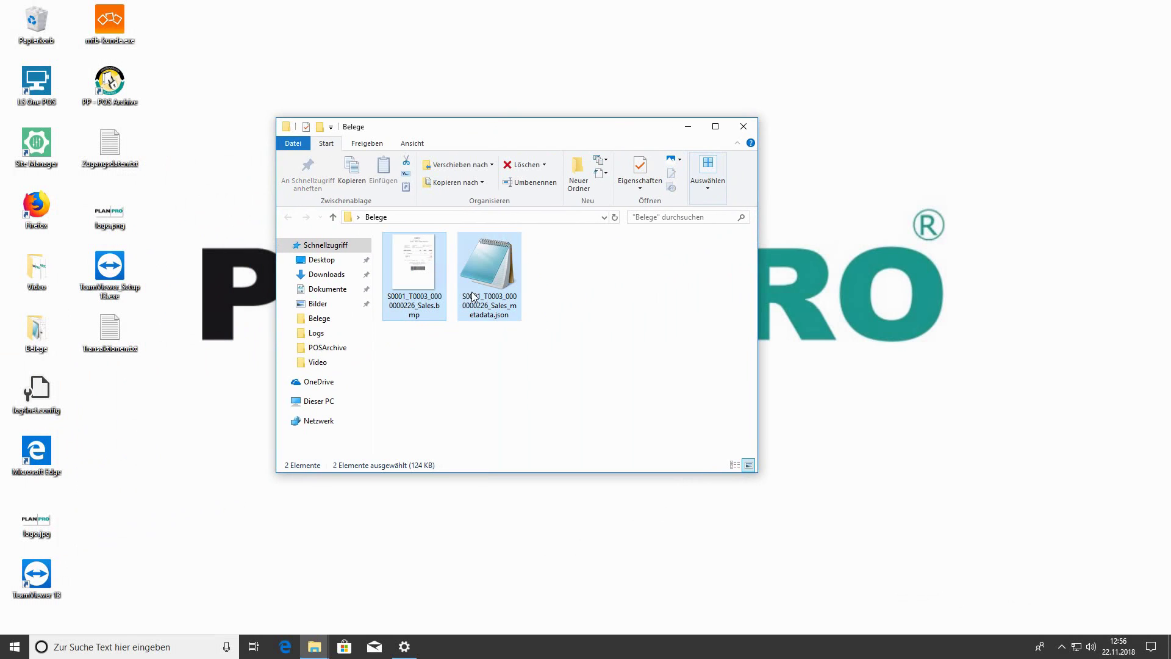
click(557, 342)
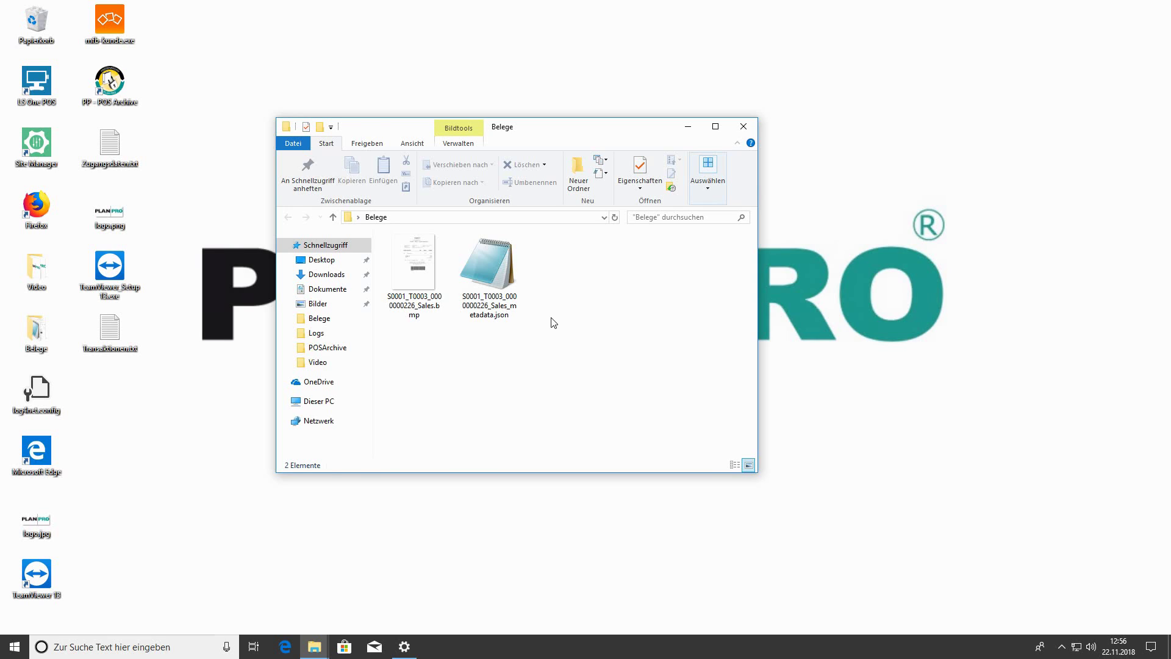
click(741, 126)
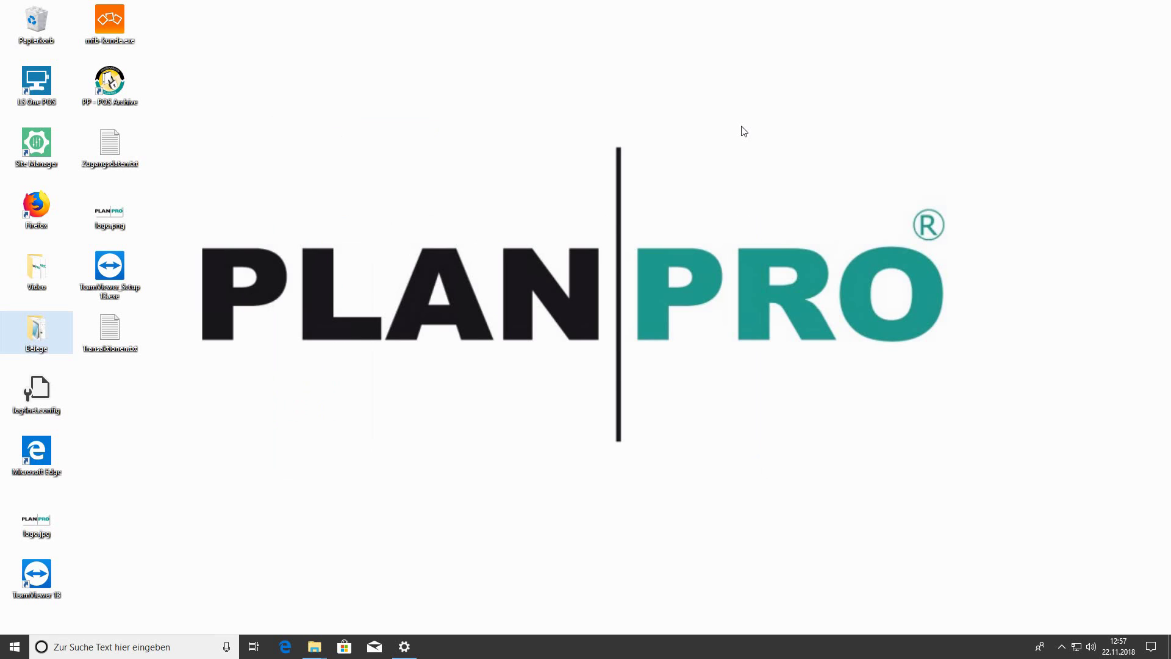
Reopen the Belege folder, check the receipt files in its uploaded subfolder and close the window
double_click(47, 328)
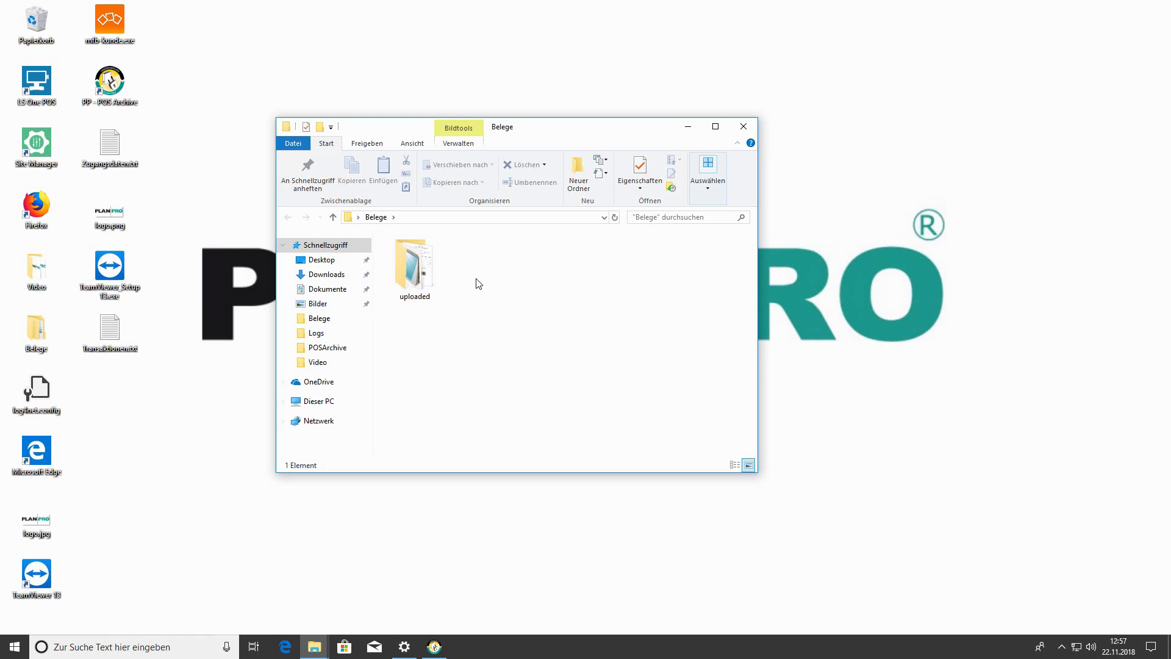
double_click(430, 275)
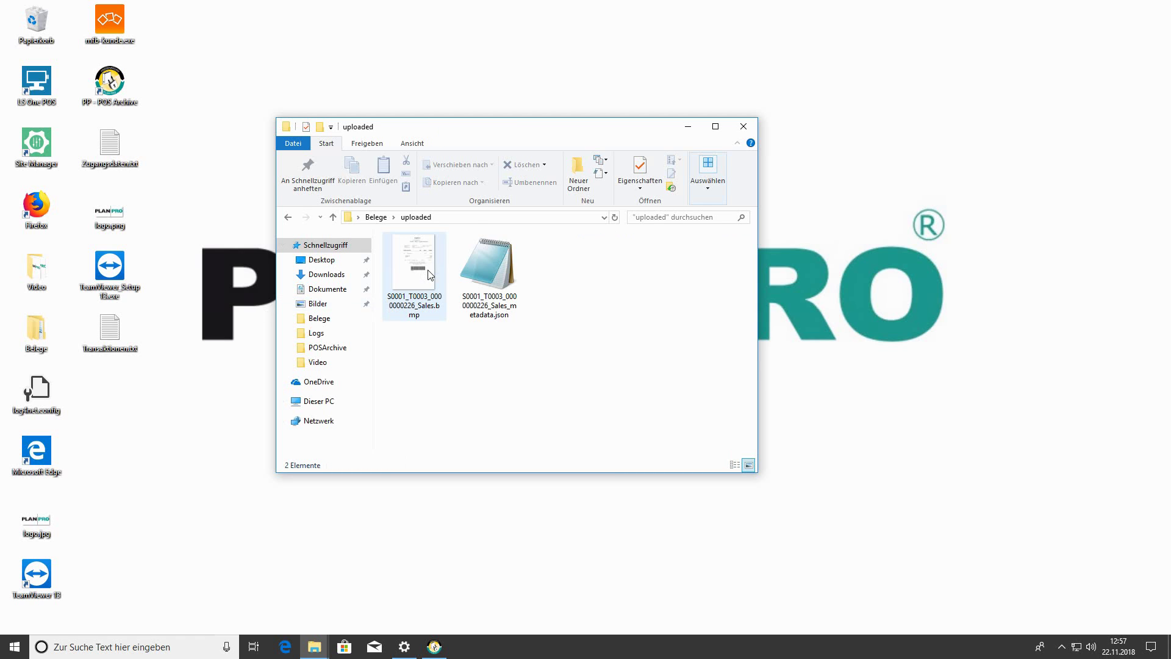
drag(528, 348, 437, 297)
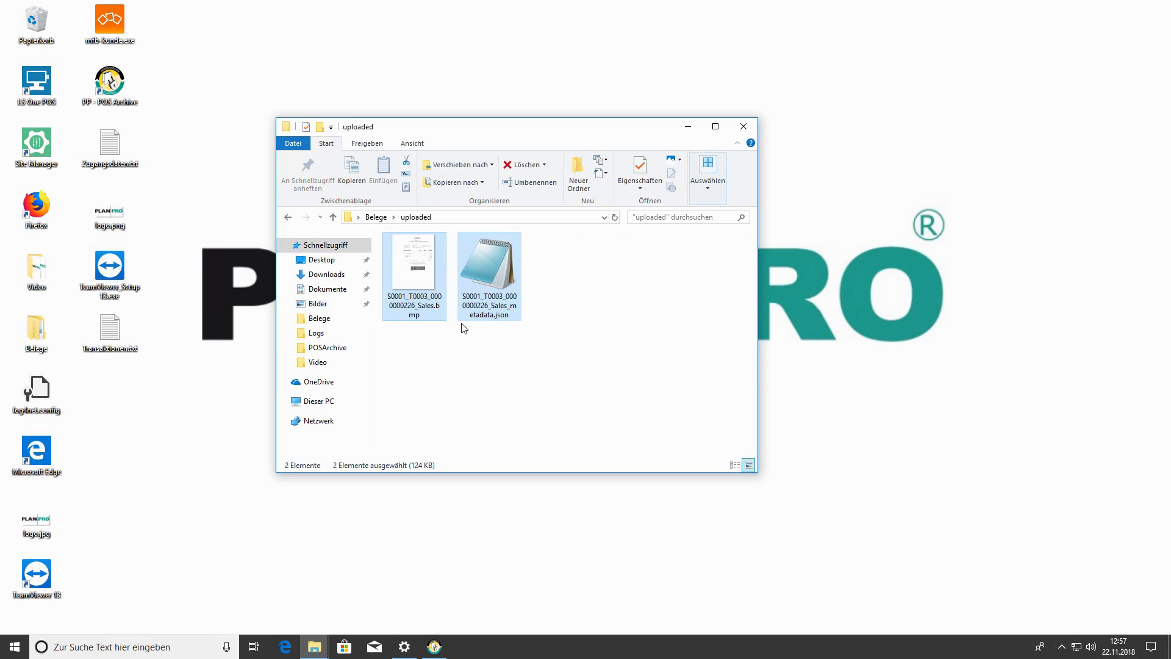
click(743, 127)
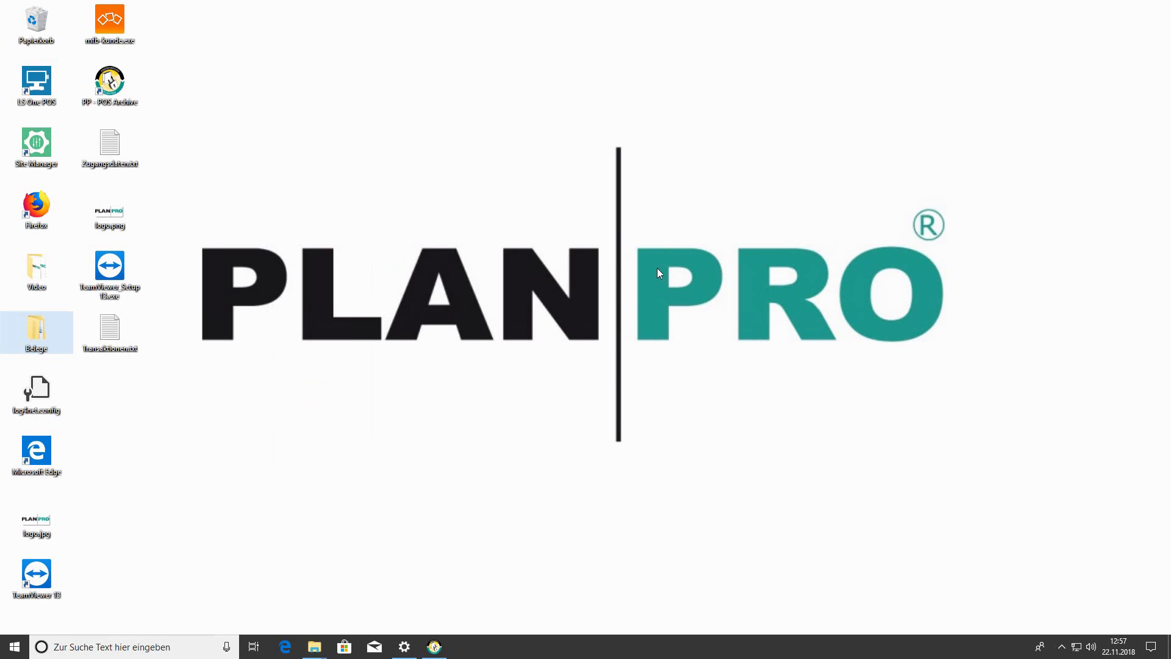
click(285, 648)
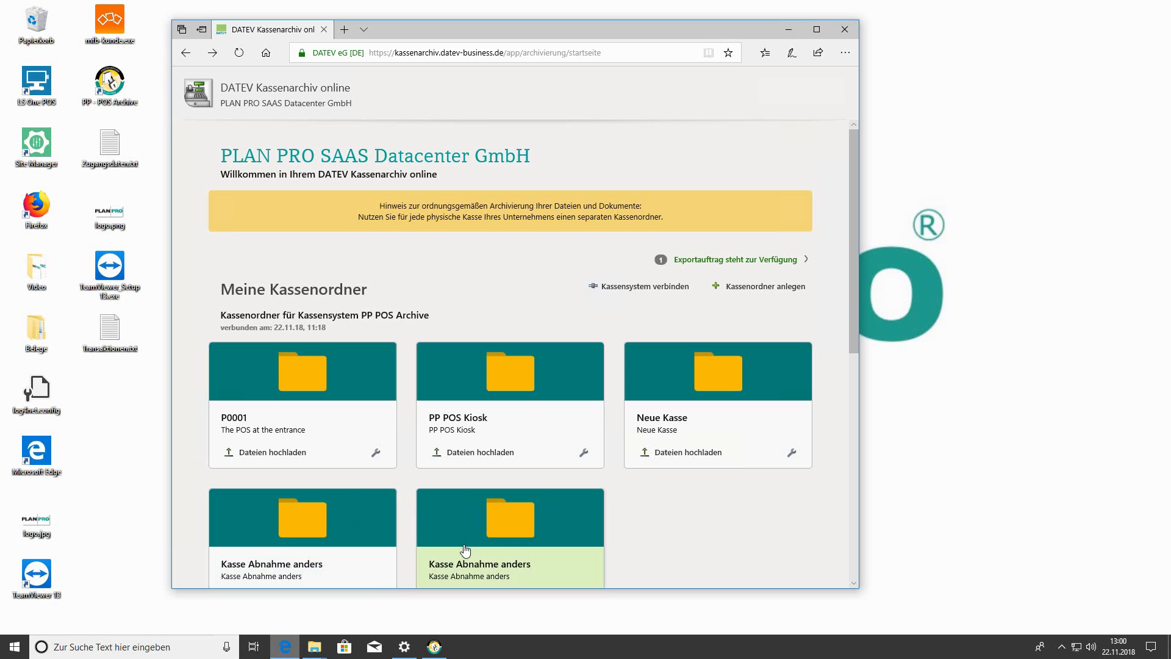
click(465, 550)
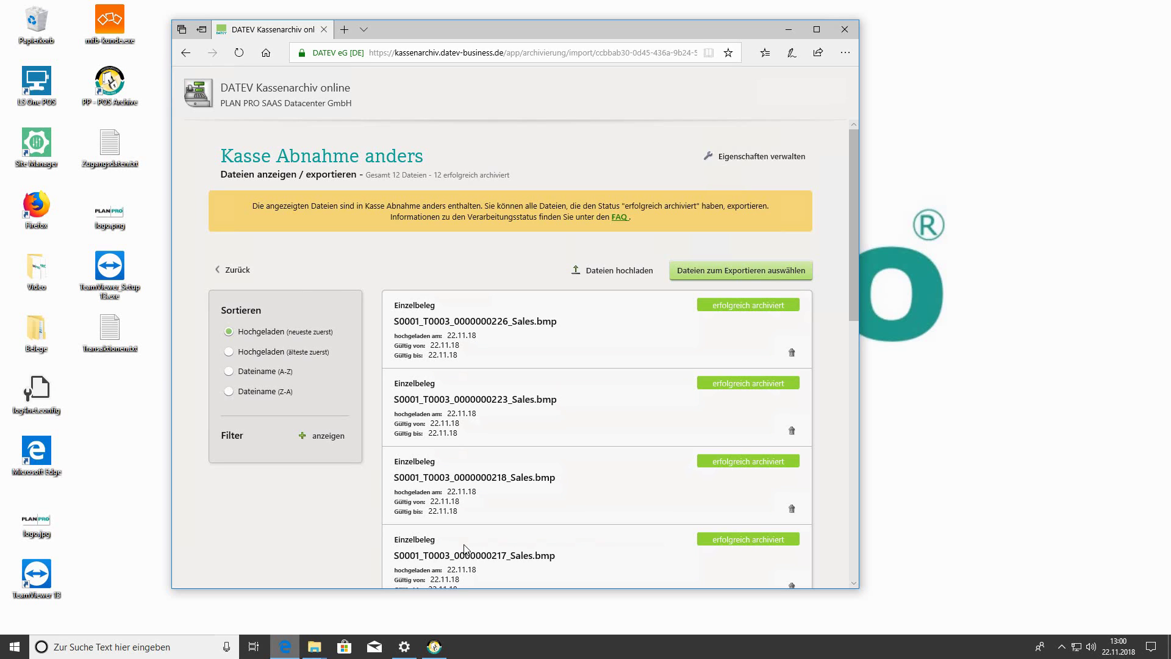
drag(569, 321, 397, 322)
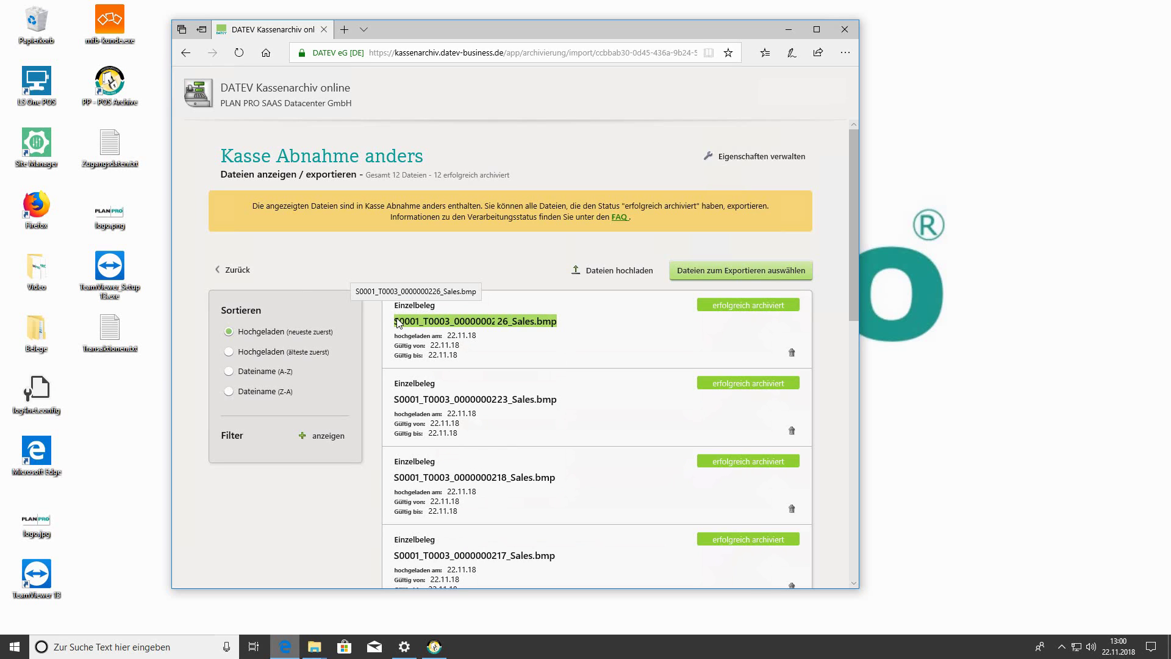
click(515, 350)
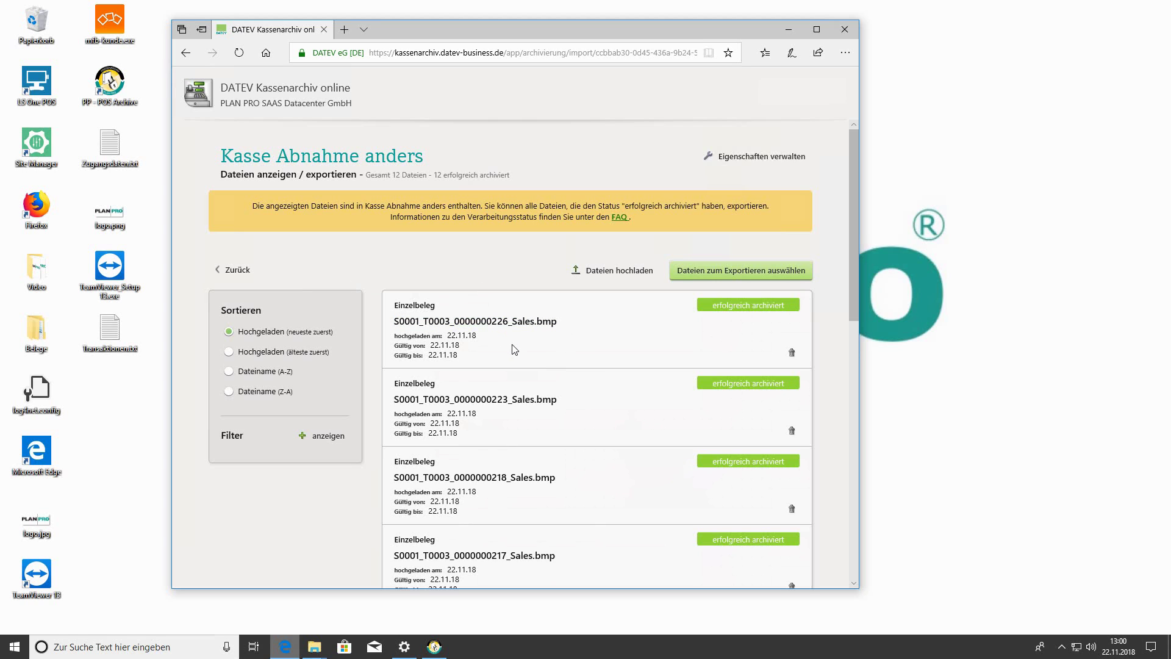
click(845, 32)
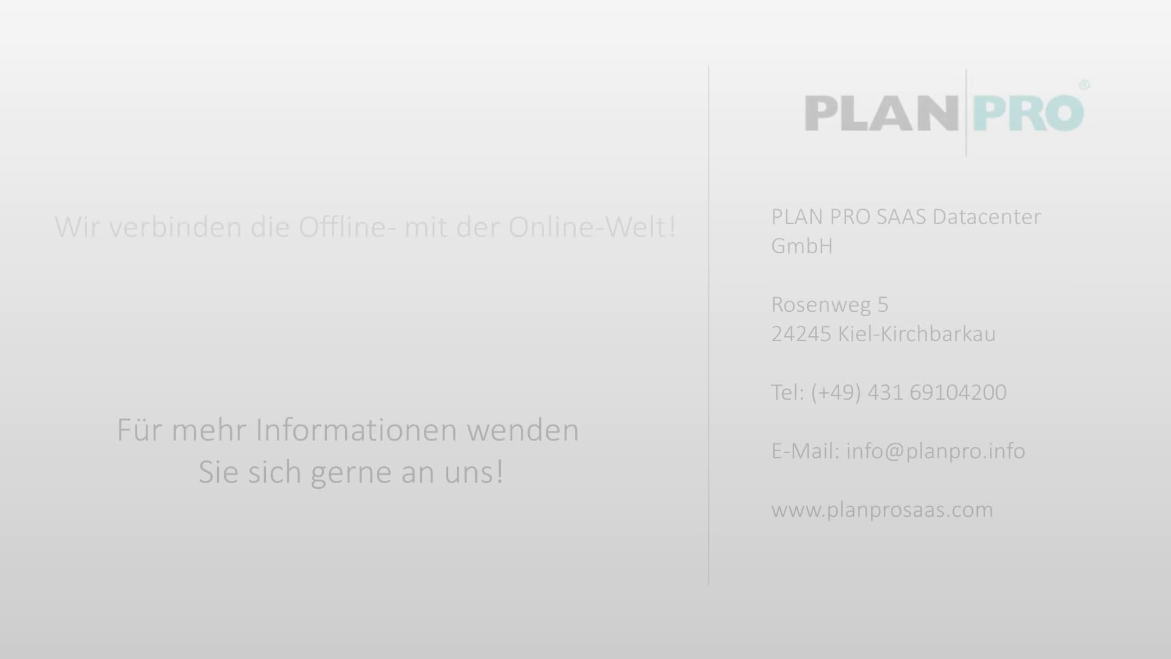